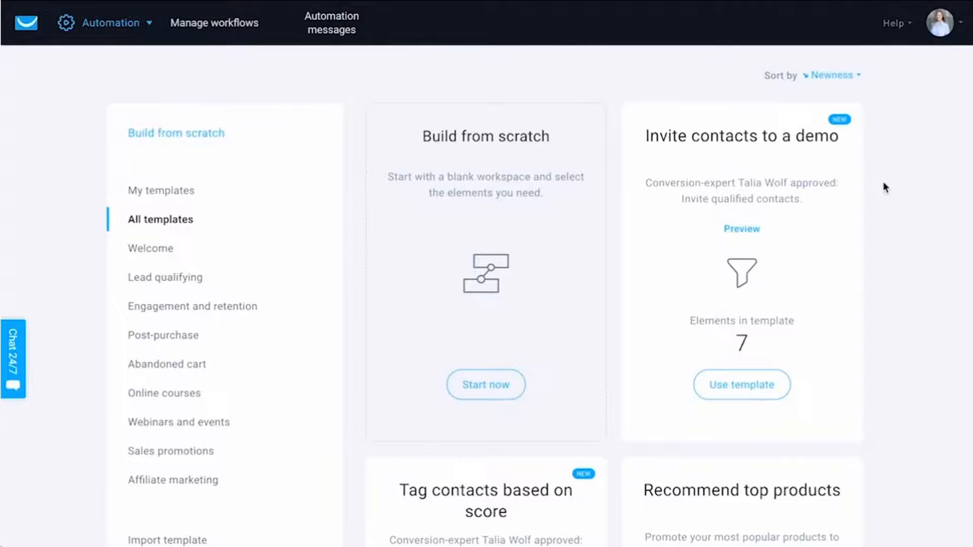
Step: Create a workflow from the Simple welcome message template in the Welcome category
scroll(884, 188, down, 3)
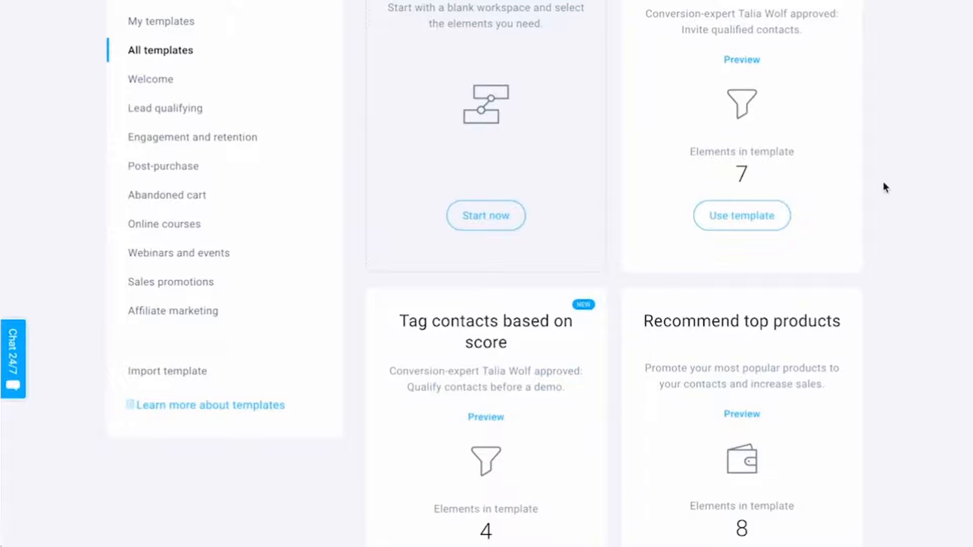
scroll(883, 187, up, 3)
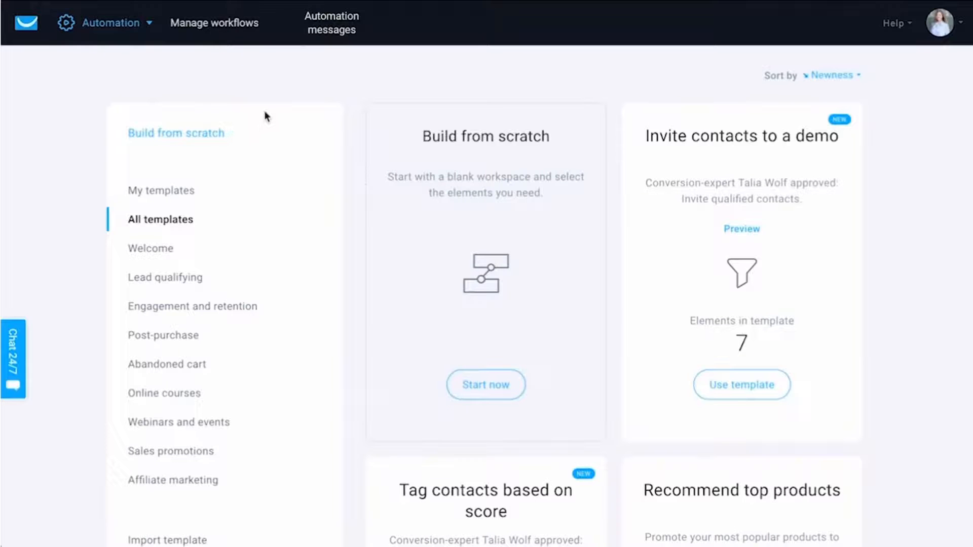
click(160, 251)
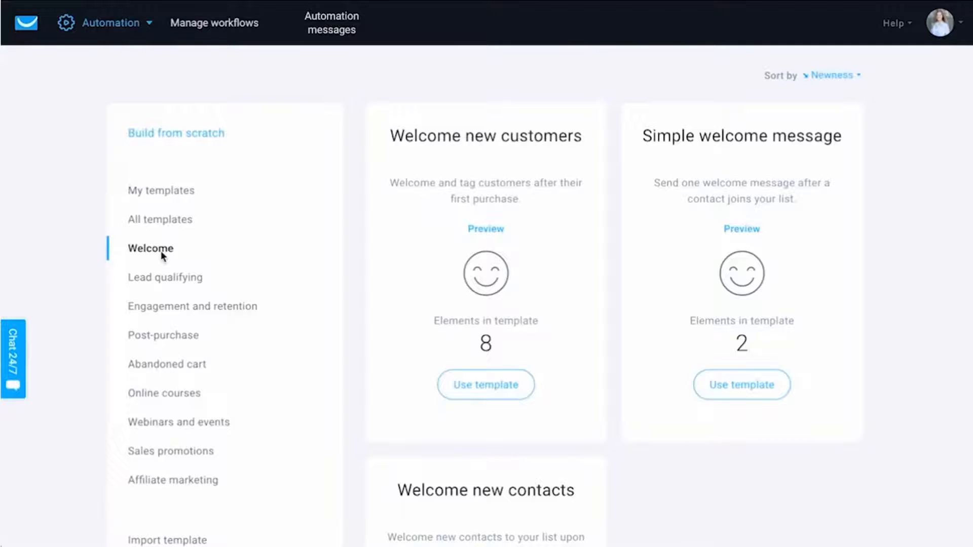
scroll(874, 506, down, 1)
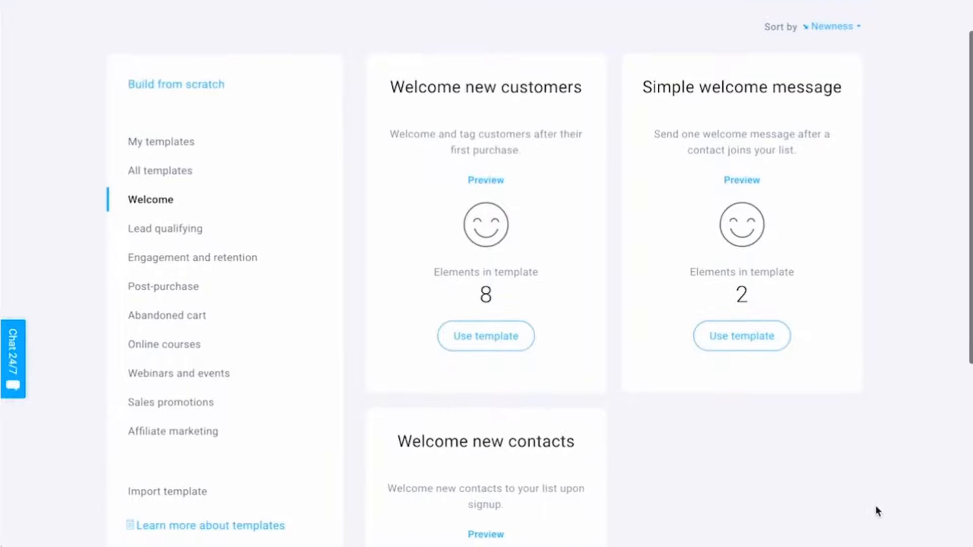
scroll(564, 128, down, 1)
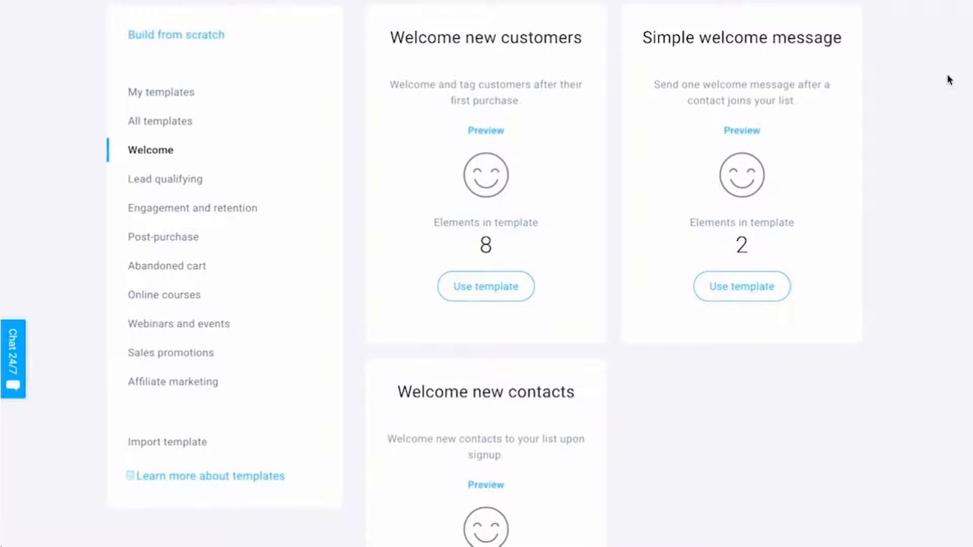
scroll(880, 199, up, 1)
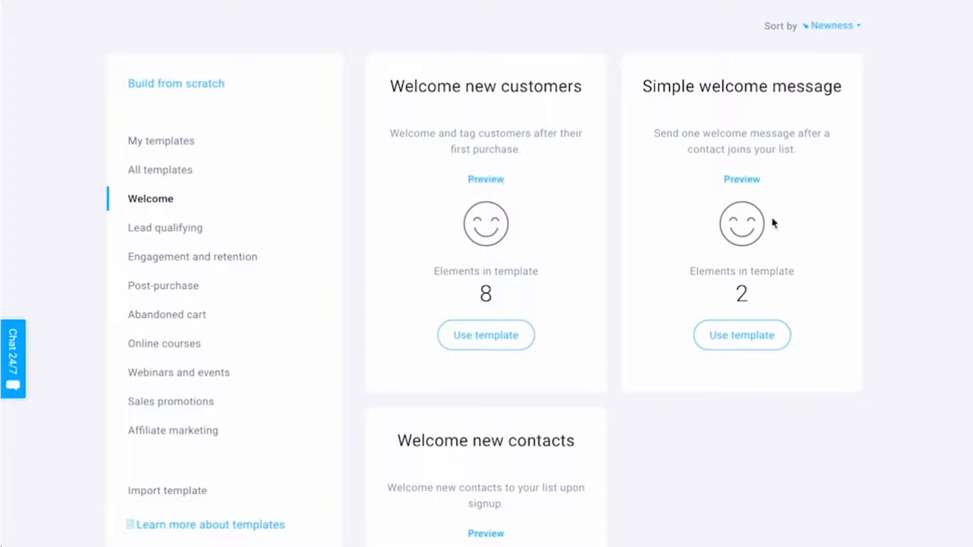
scroll(800, 236, down, 2)
scroll(799, 236, down, 2)
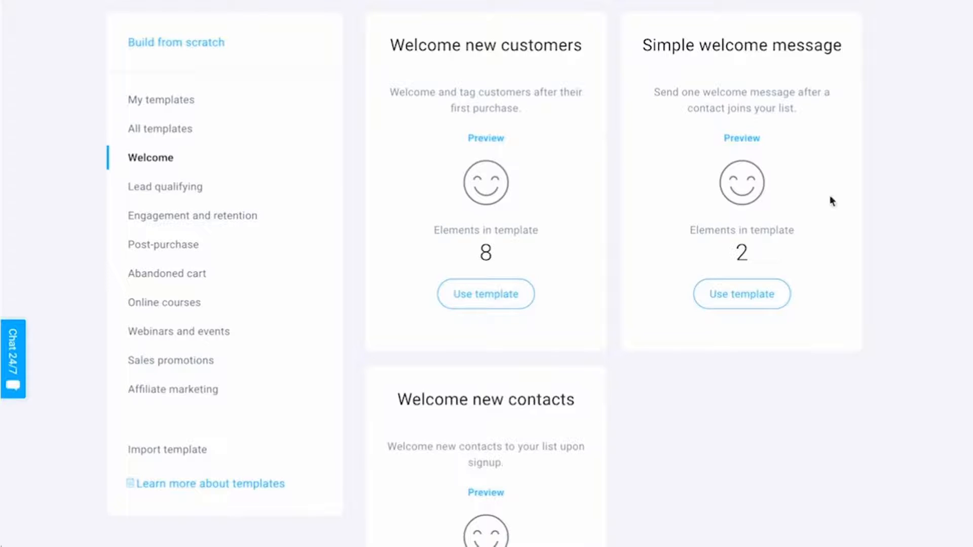
click(749, 301)
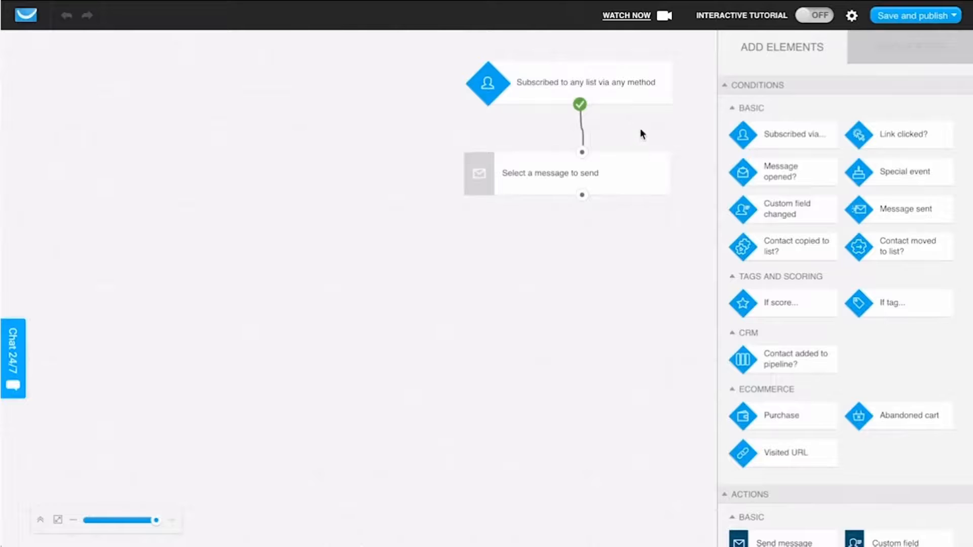
Step: Set the workflow's subscription condition to the specific list chocolate_monster_leads, keeping any subscription method
click(637, 106)
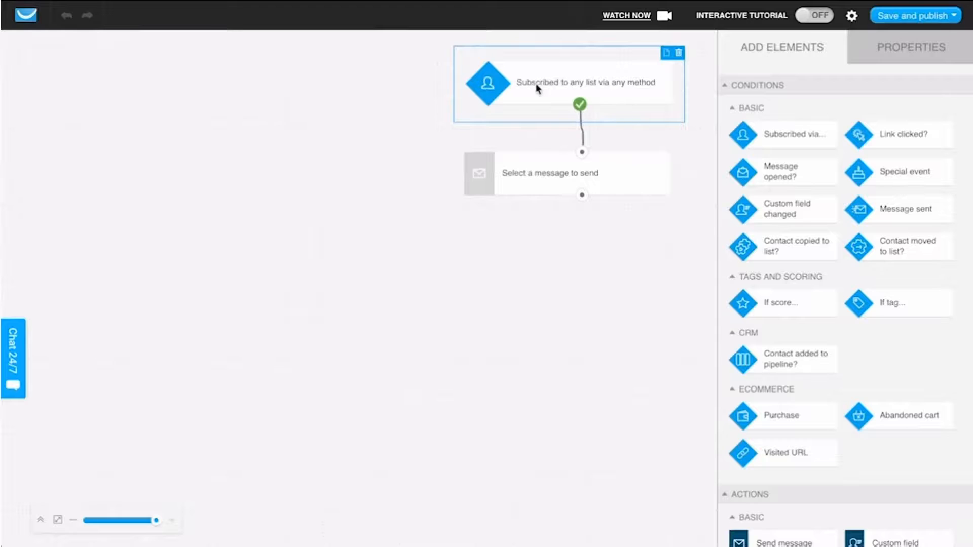
click(549, 90)
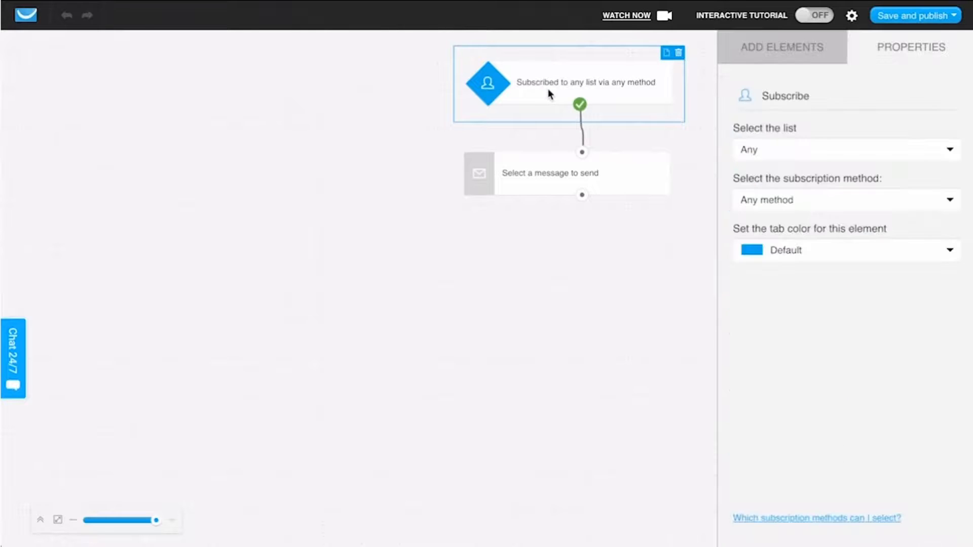
click(777, 160)
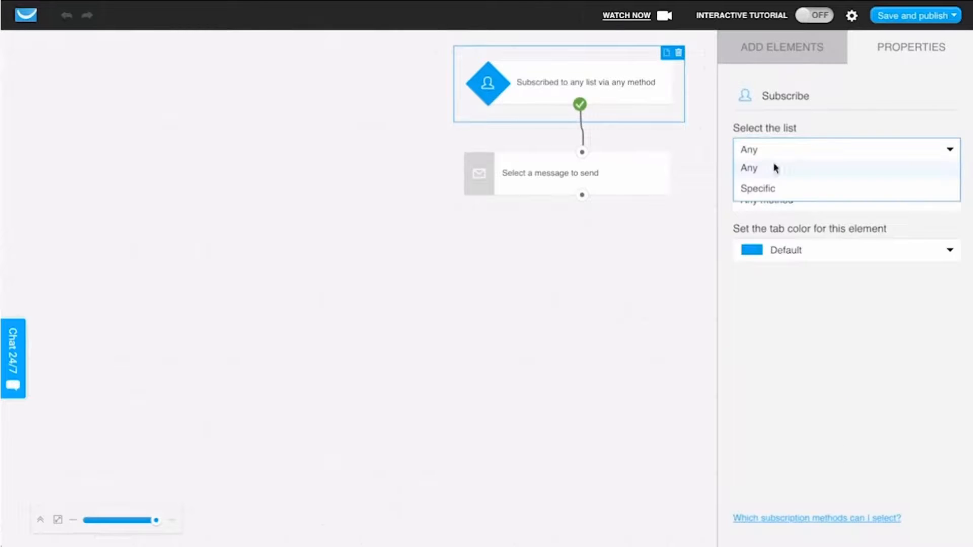
click(769, 189)
click(774, 192)
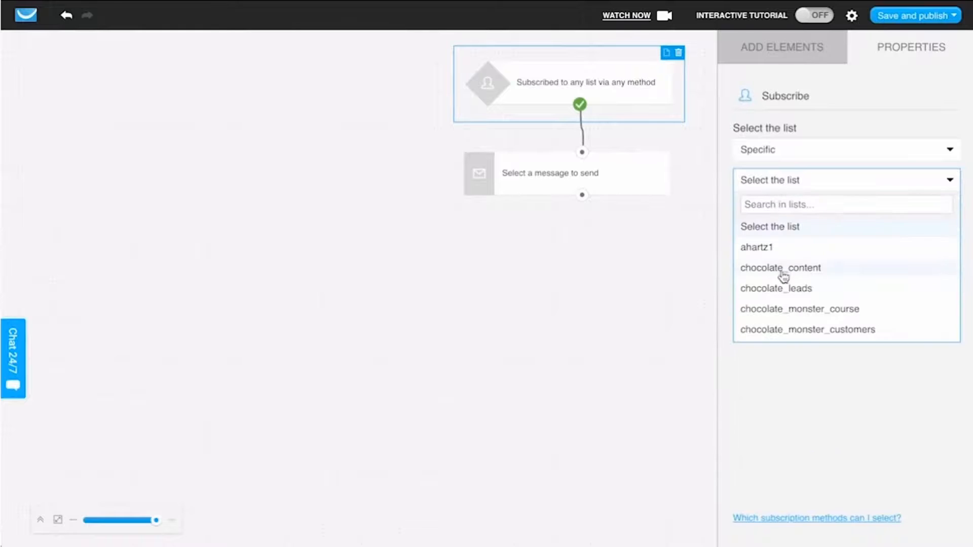
scroll(784, 290, down, 3)
click(784, 290)
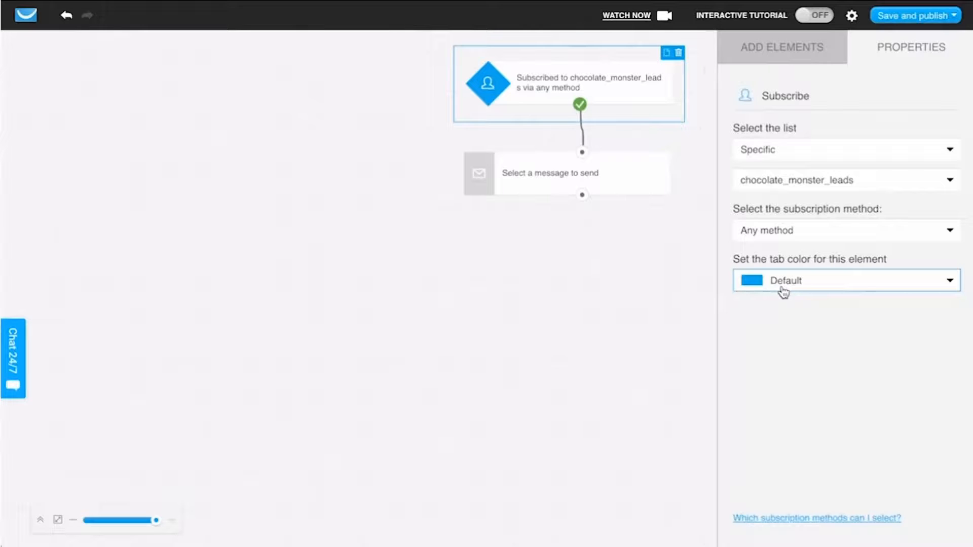
click(773, 234)
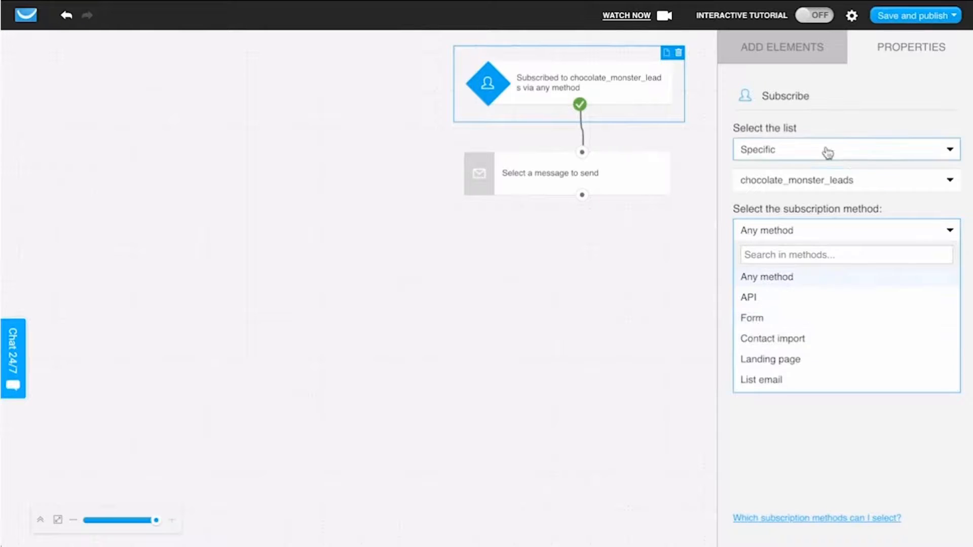
click(862, 113)
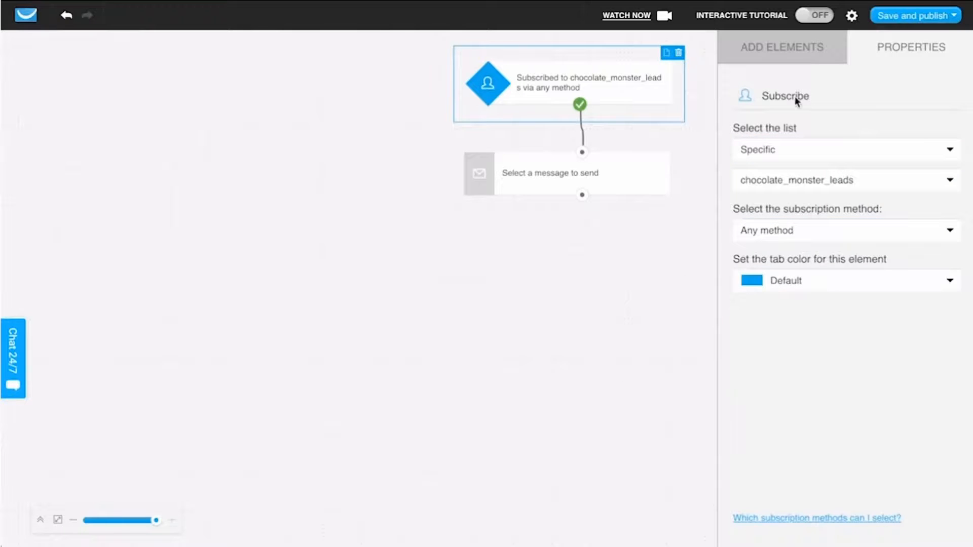
Step: Set the send-message element to use the autoresponder message "Chocolate leads signup welcome" and accept copying its layout as an automation message
click(619, 179)
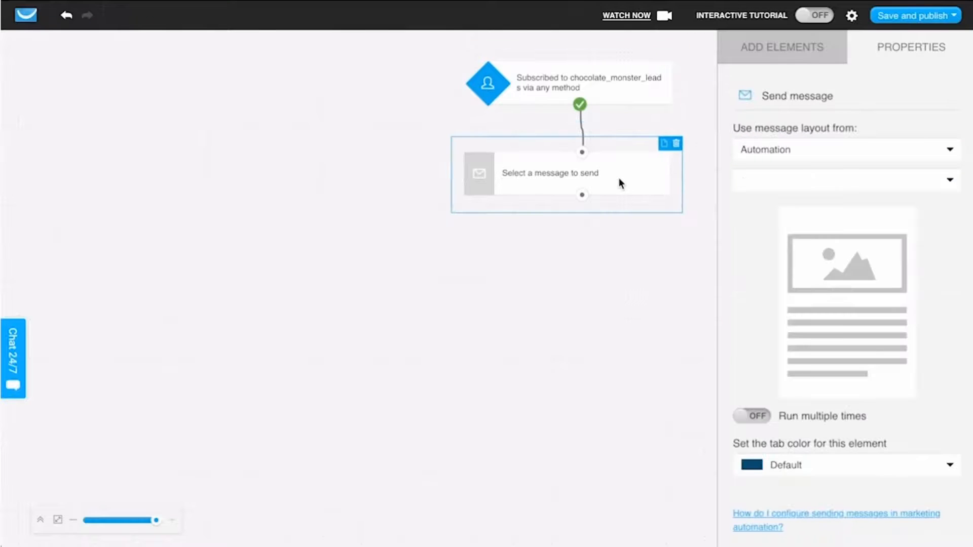
click(740, 61)
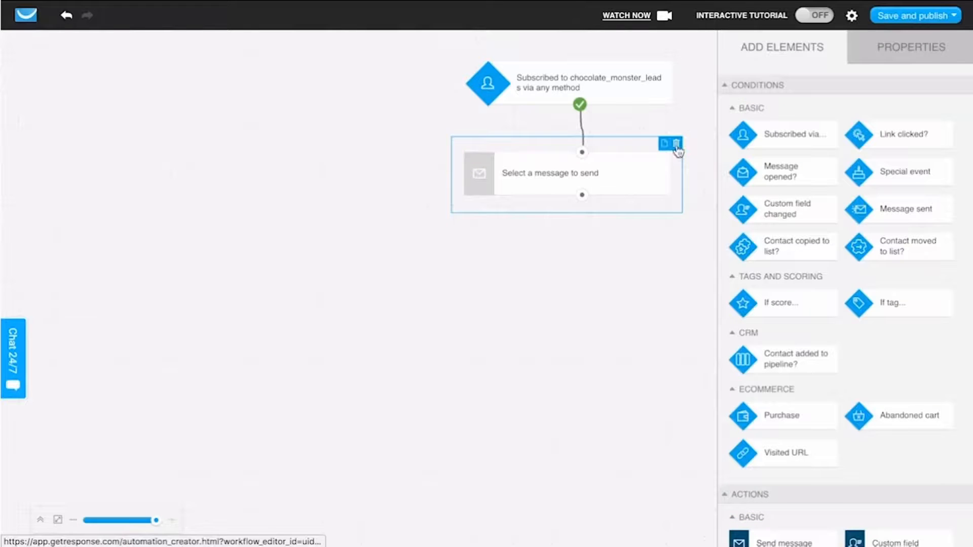
click(625, 180)
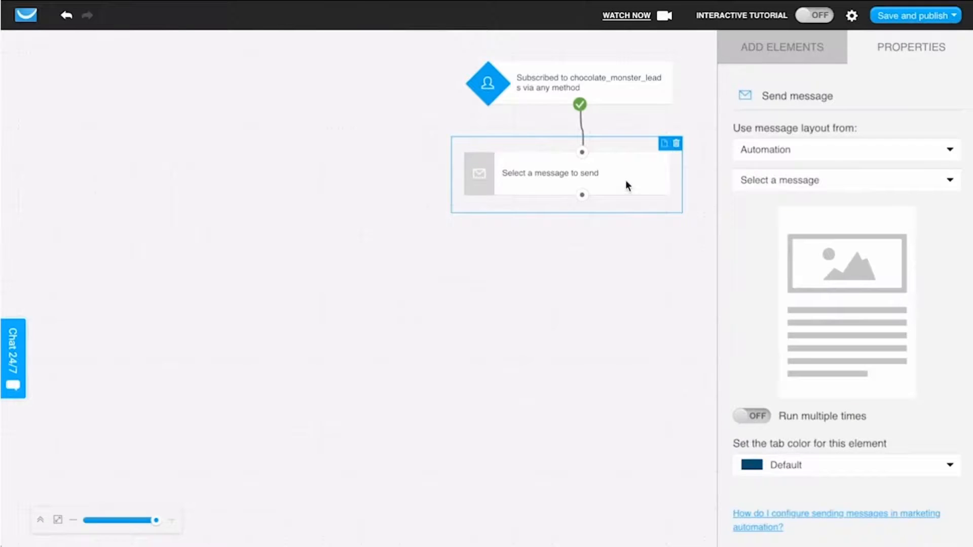
click(756, 160)
click(749, 207)
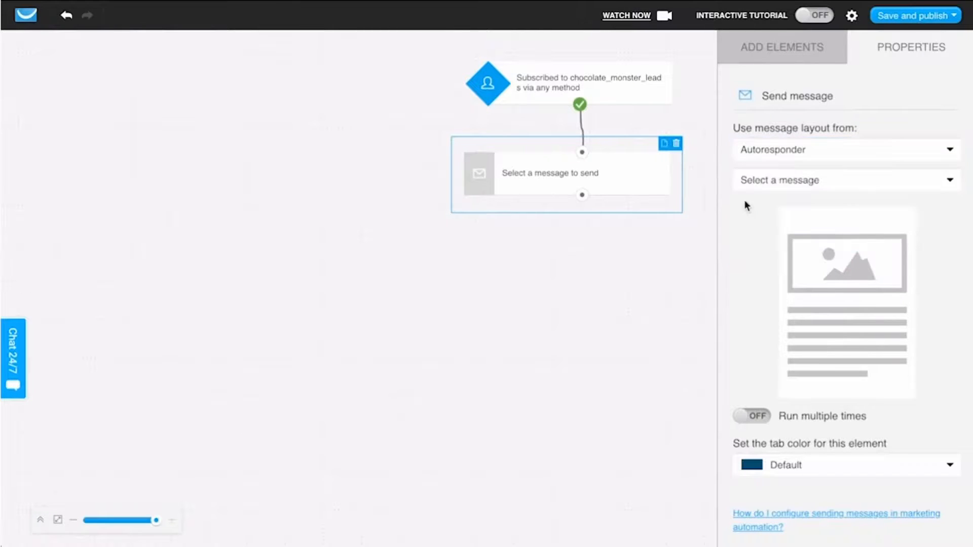
click(753, 187)
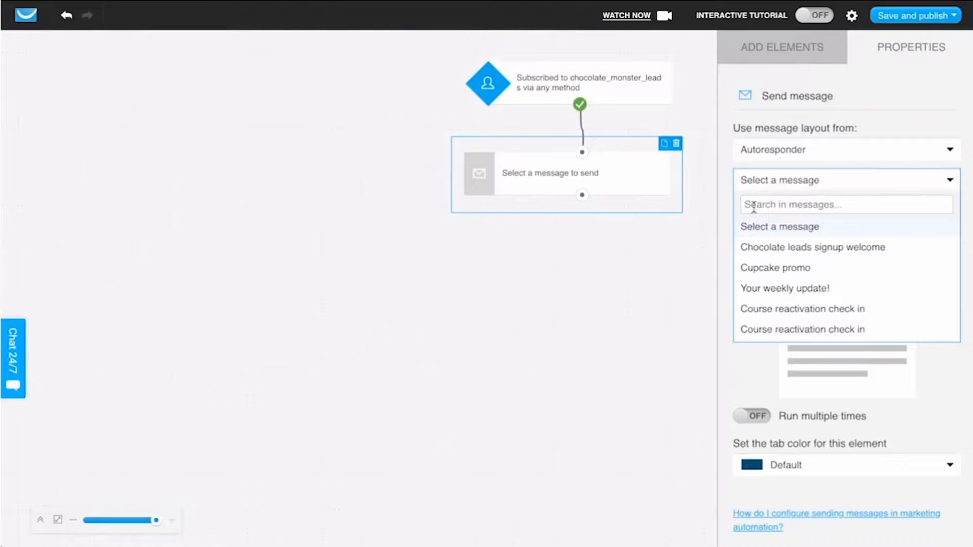
text(welcome)
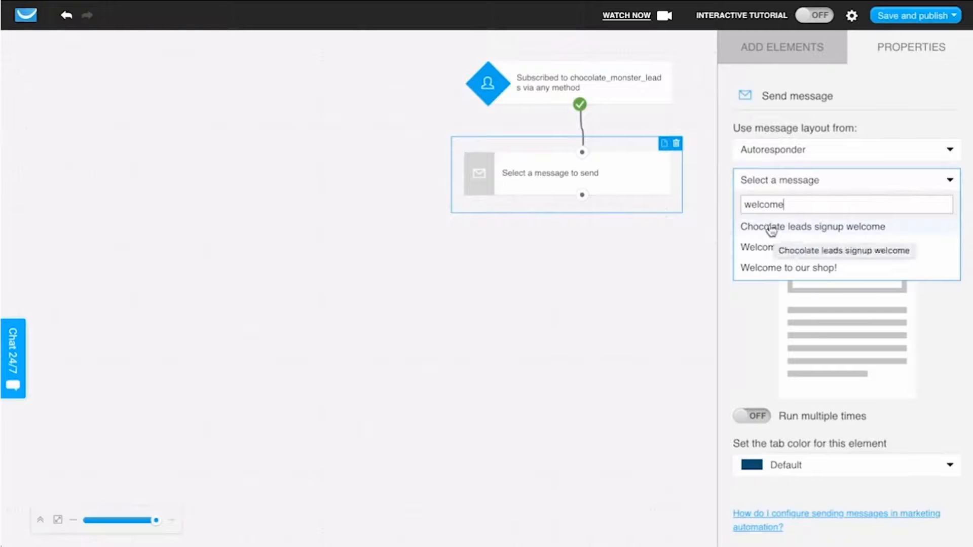
click(823, 227)
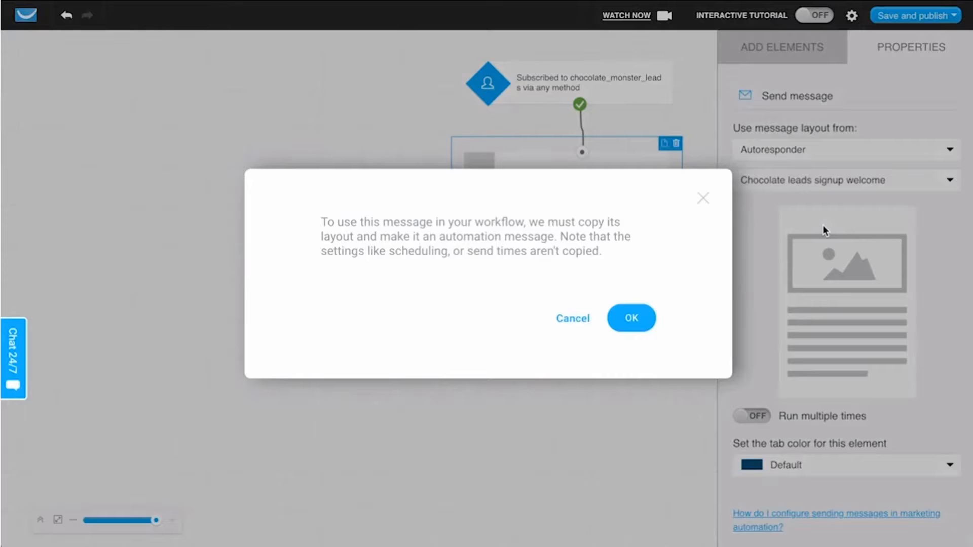
click(636, 320)
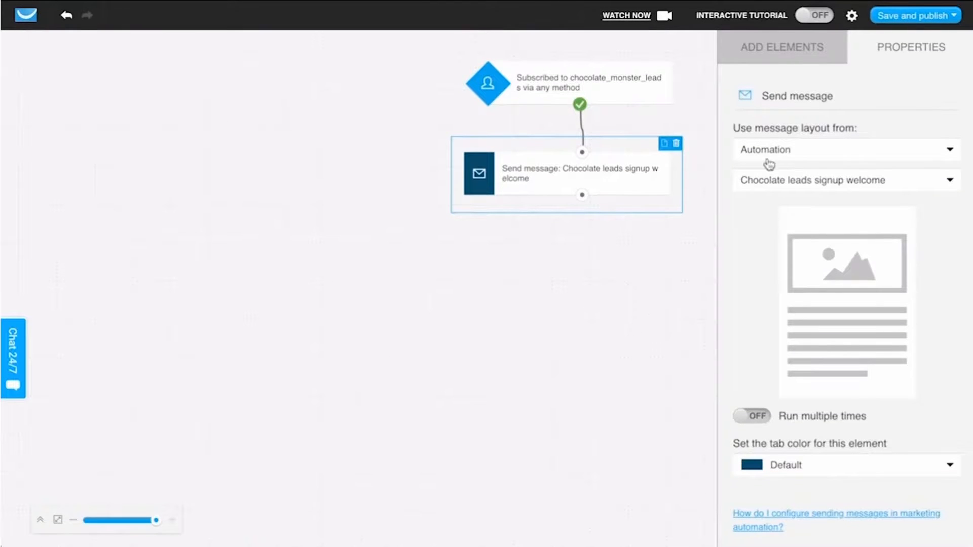
click(766, 62)
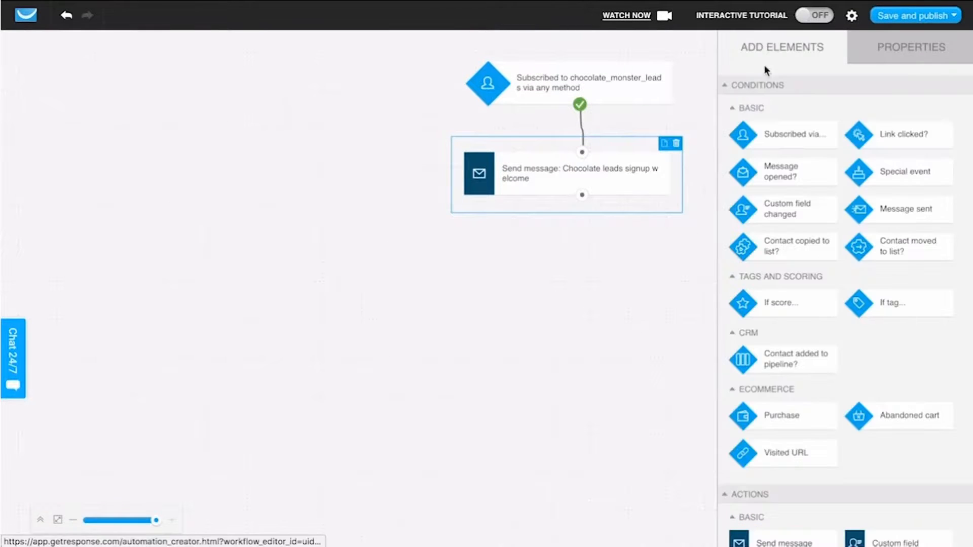
click(584, 316)
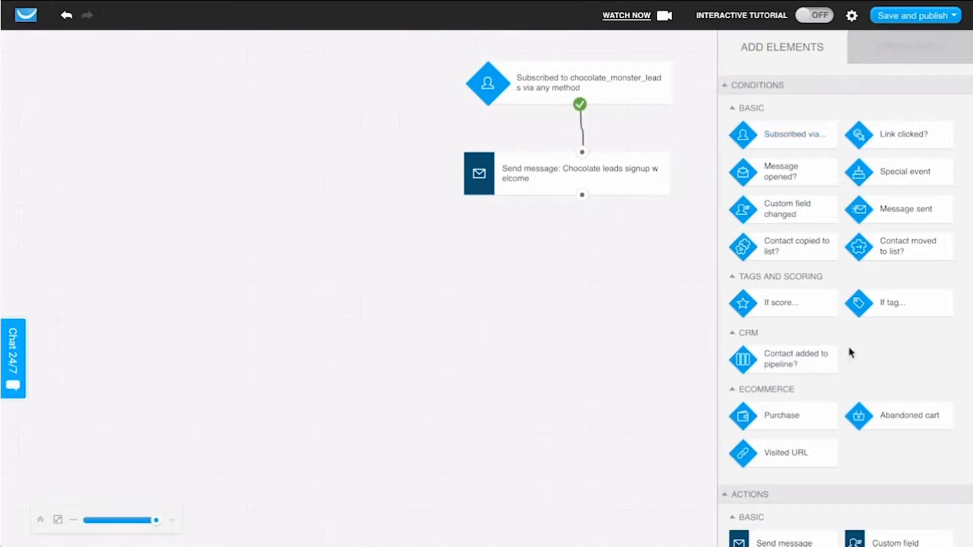
scroll(850, 353, down, 8)
scroll(850, 353, up, 8)
Step: Name the workflow "Chocolate leads signup welcome message" in its settings, and save and publish it
click(855, 21)
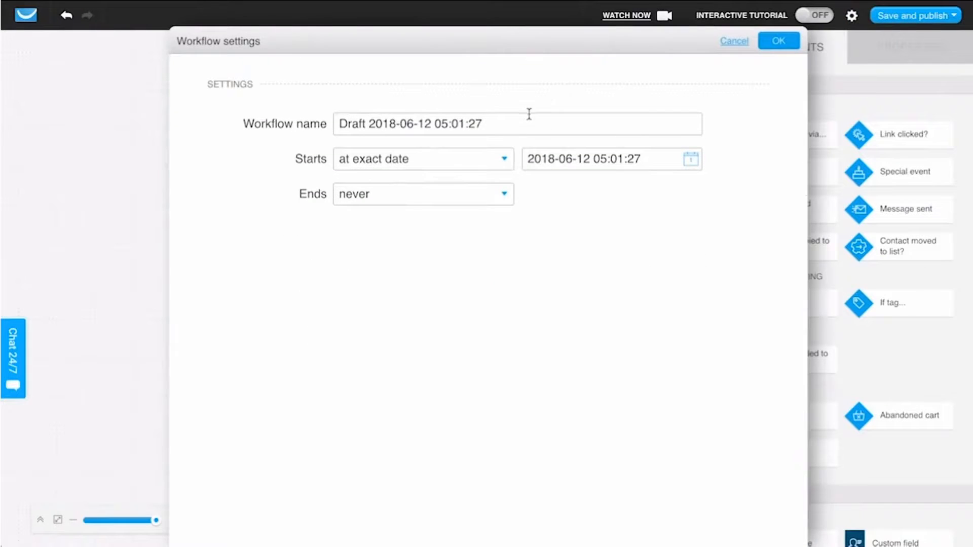
triple_click(529, 122)
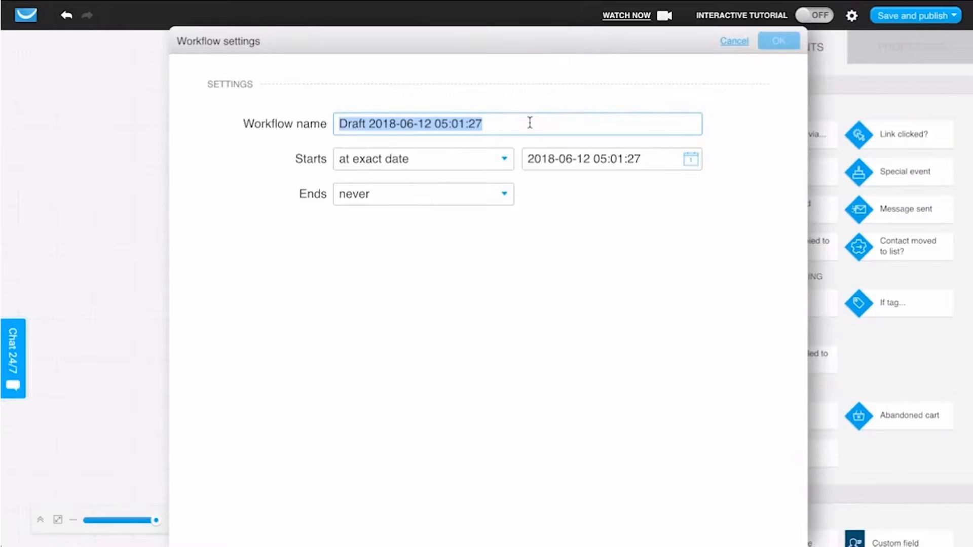
text(Chocolate lea)
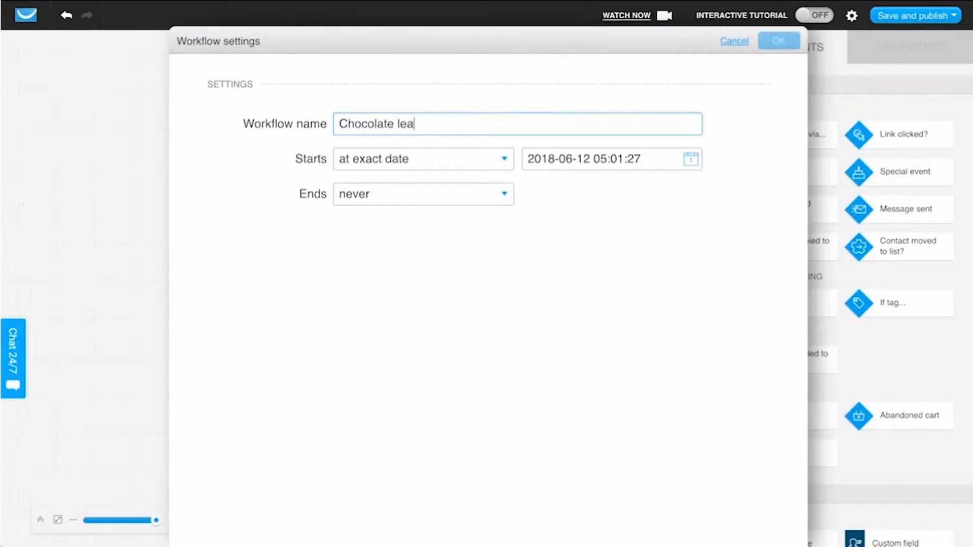
text(ds signup welcome message)
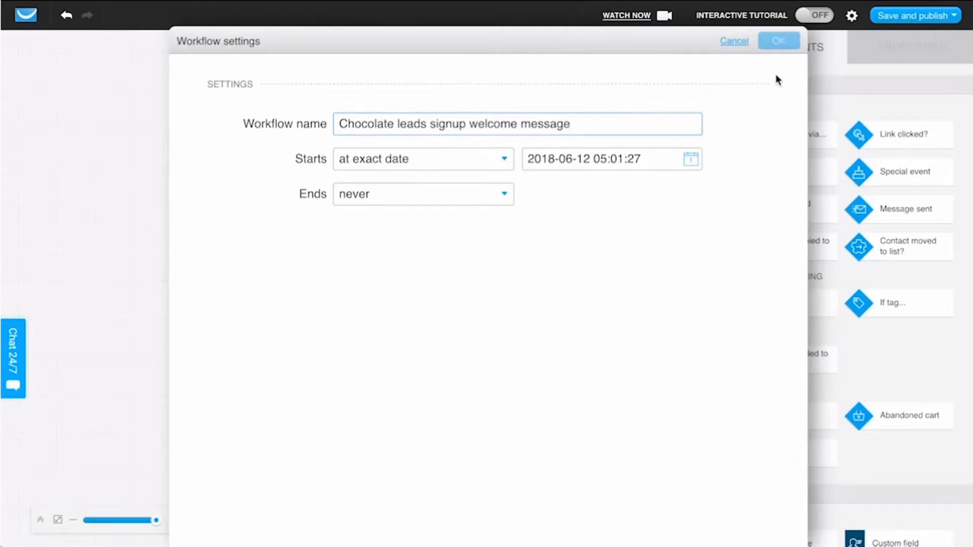
click(775, 48)
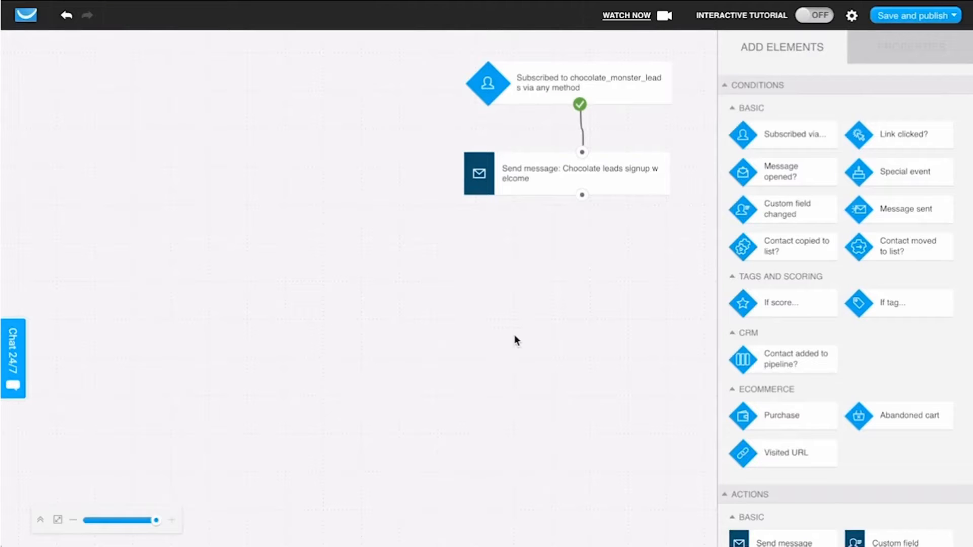
click(894, 18)
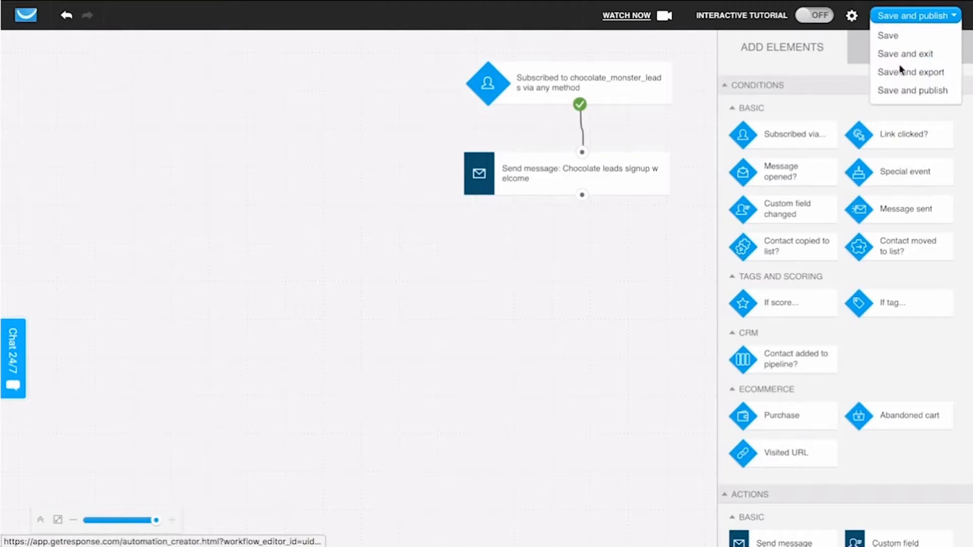
click(900, 96)
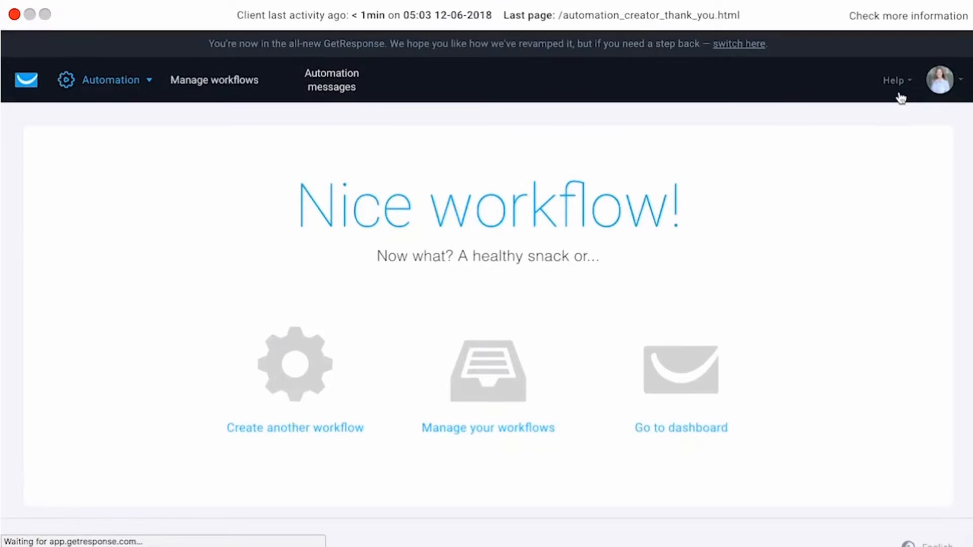
Step: Search the list of managed workflows for "welcome"
click(250, 86)
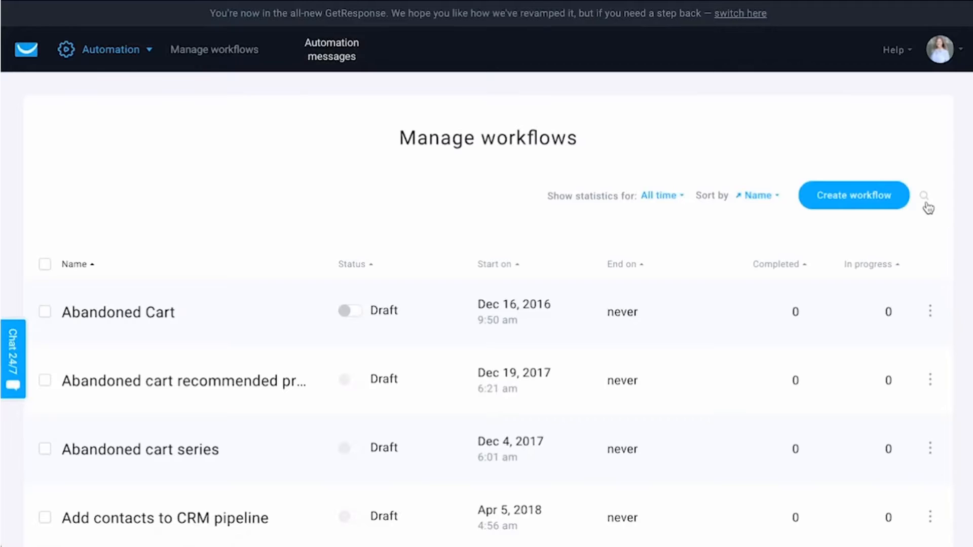
click(924, 196)
text(welcome)
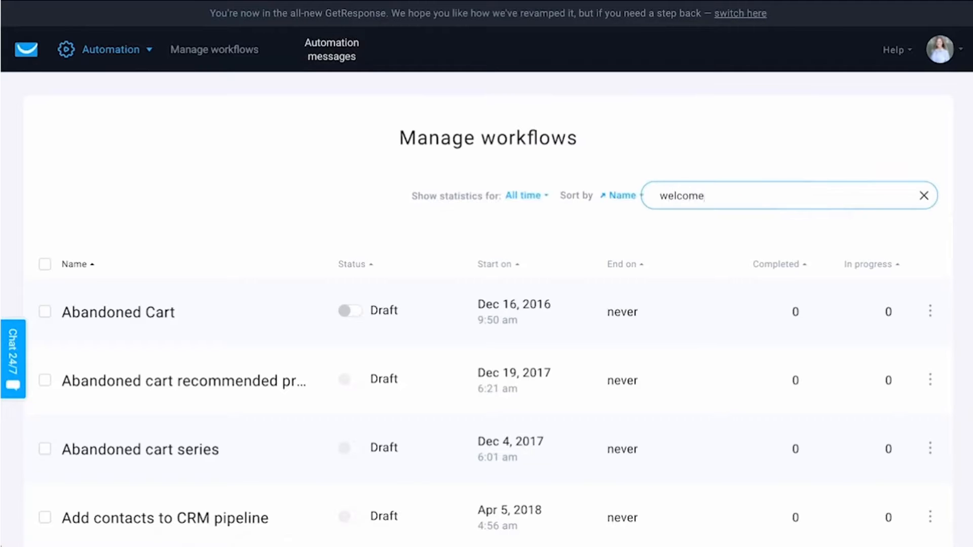
key(Return)
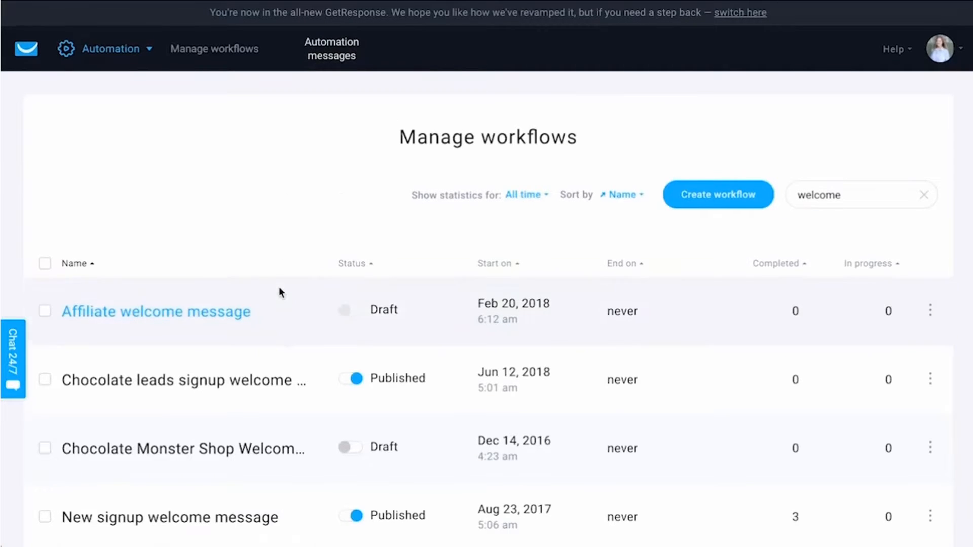
Step: Unpublish the workflow "Chocolate leads signup welcome message" in the workflow list and publish it again
scroll(218, 294, down, 1)
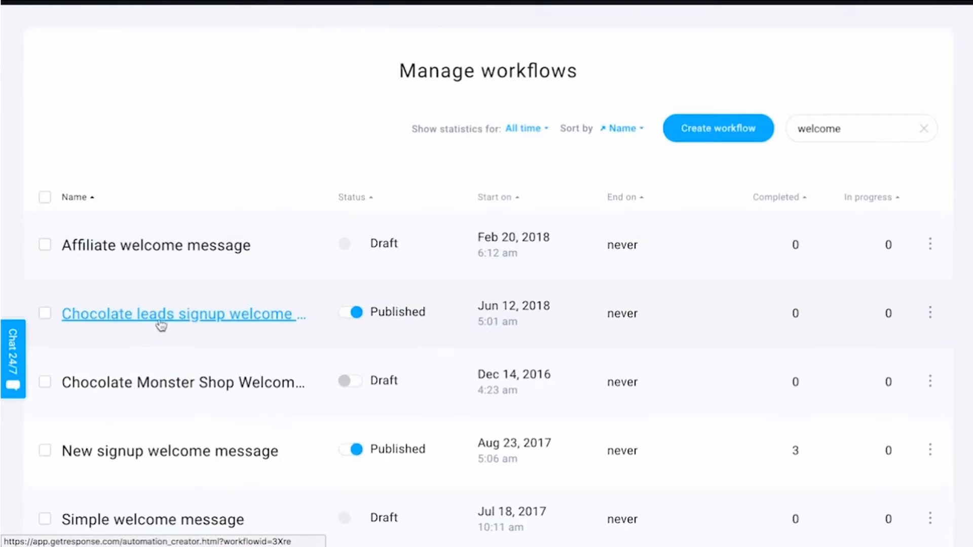
scroll(322, 158, up, 1)
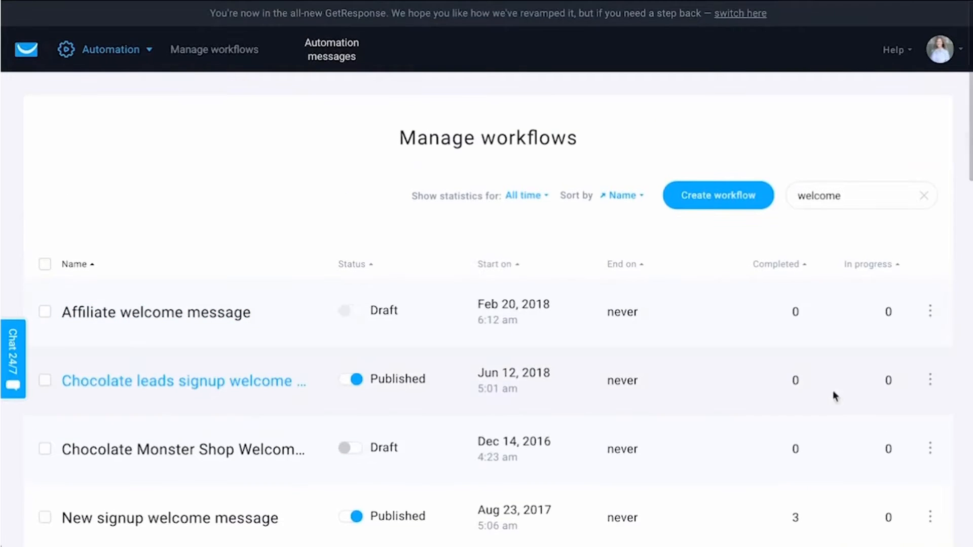
click(930, 381)
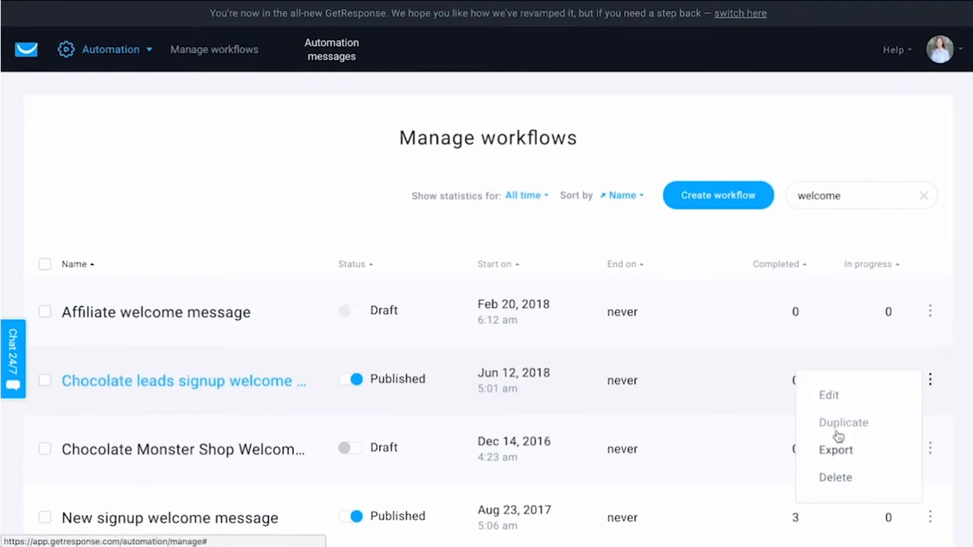
click(356, 383)
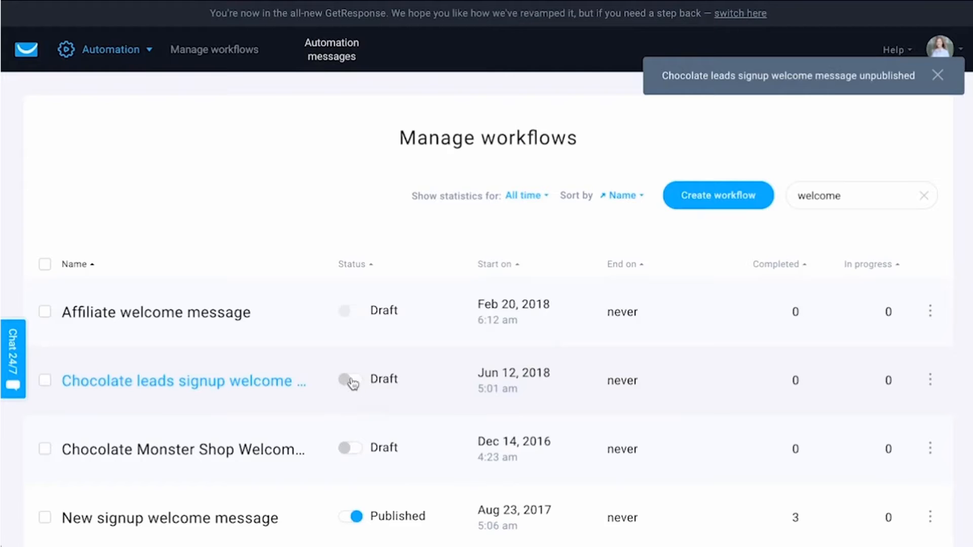
click(354, 382)
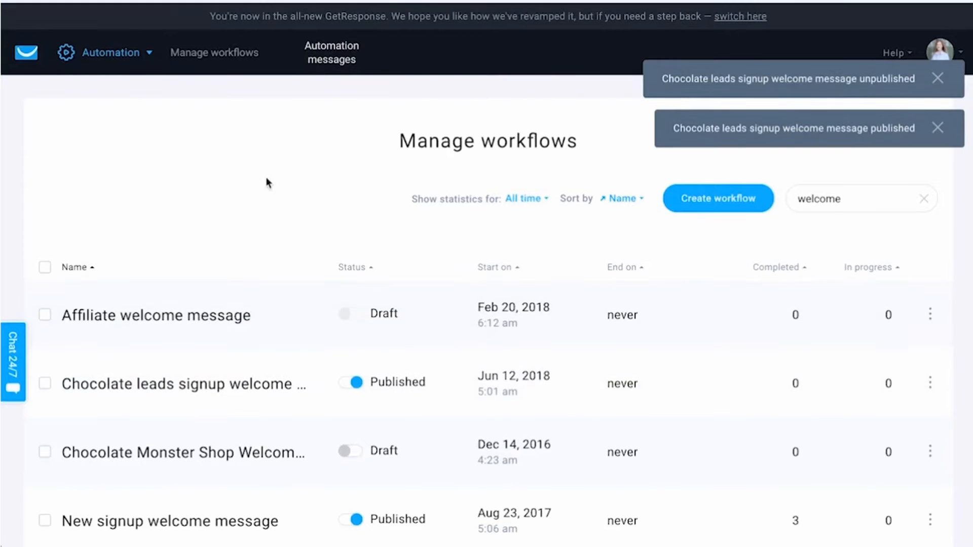
Step: Go to Email marketing and open the autoresponder management page
mouse_move(47, 61)
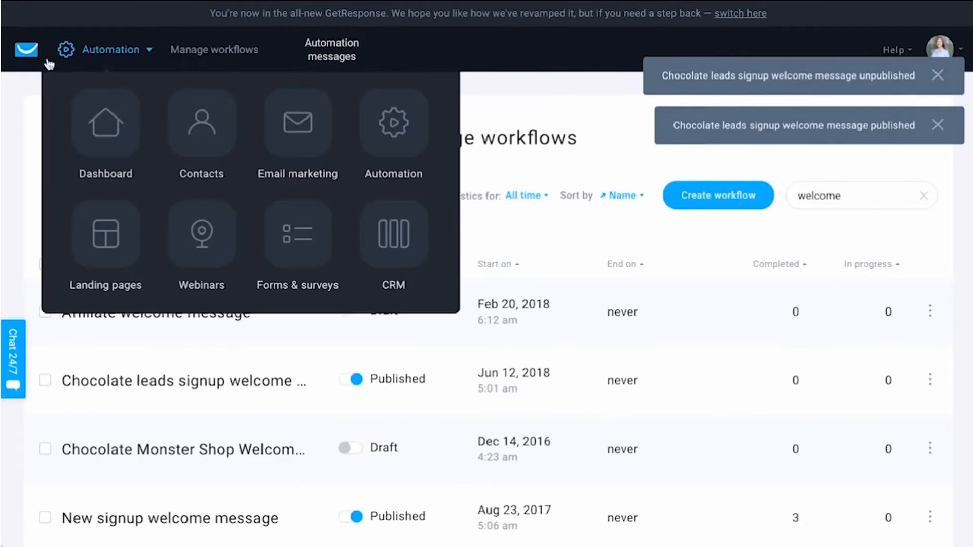
click(287, 138)
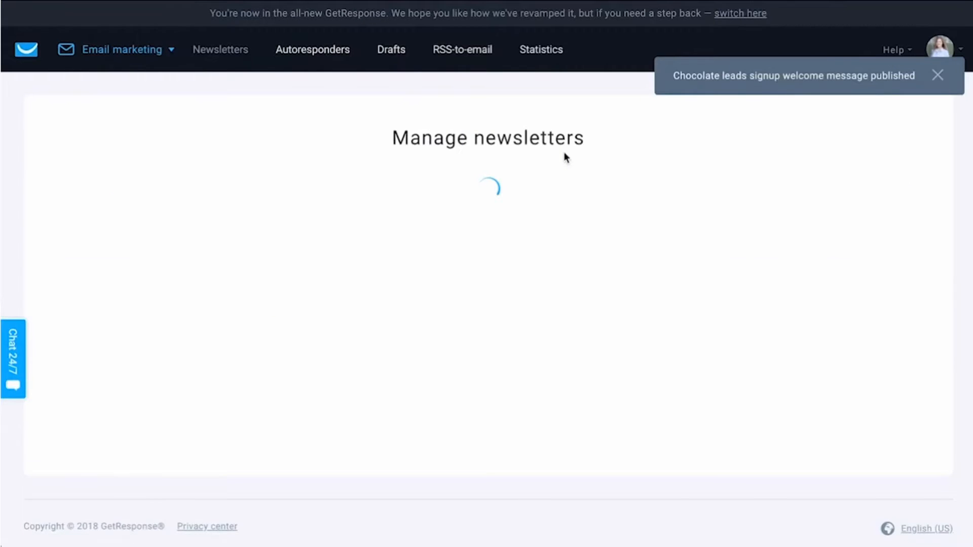
click(296, 55)
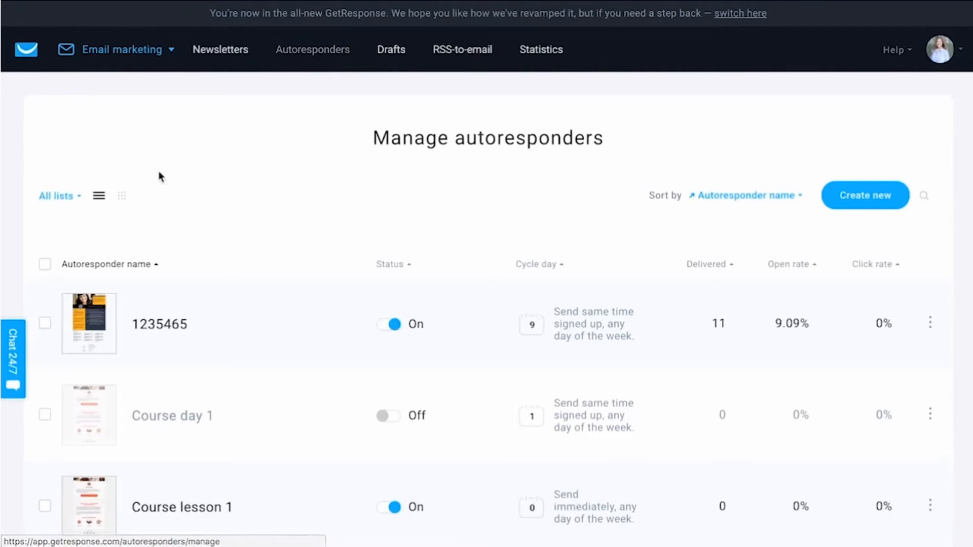
Step: Filter the autoresponders to only the chocolate_monster_leads list and show them in the calendar view
click(77, 197)
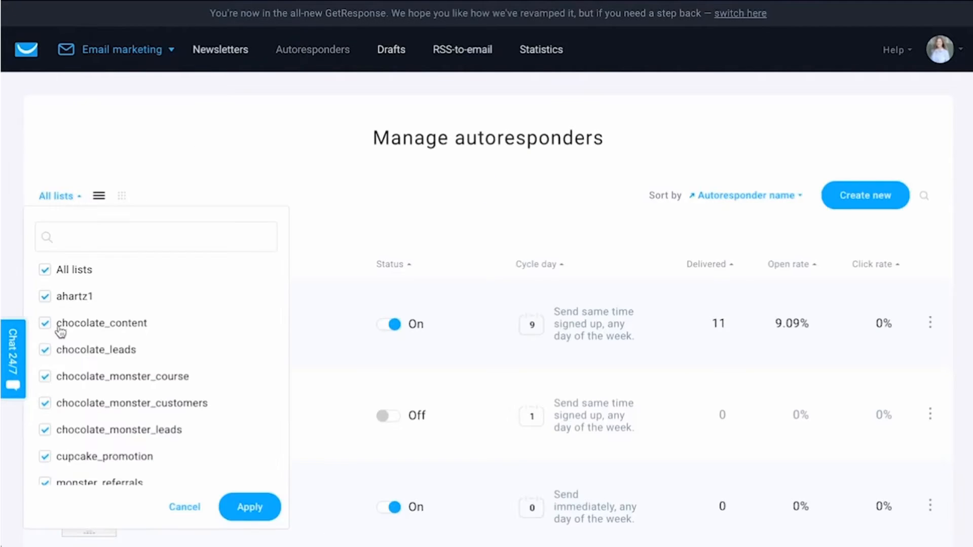
click(67, 274)
click(96, 430)
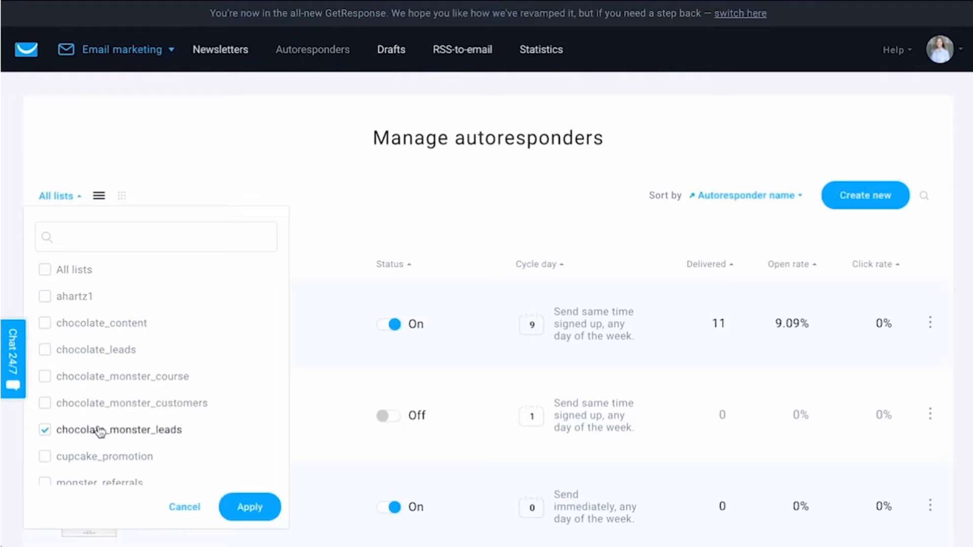
click(236, 501)
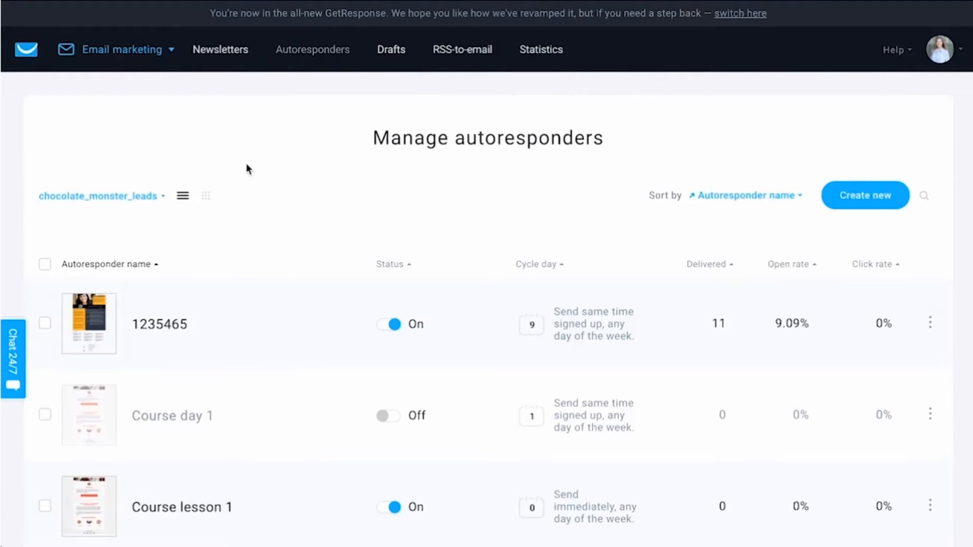
click(206, 197)
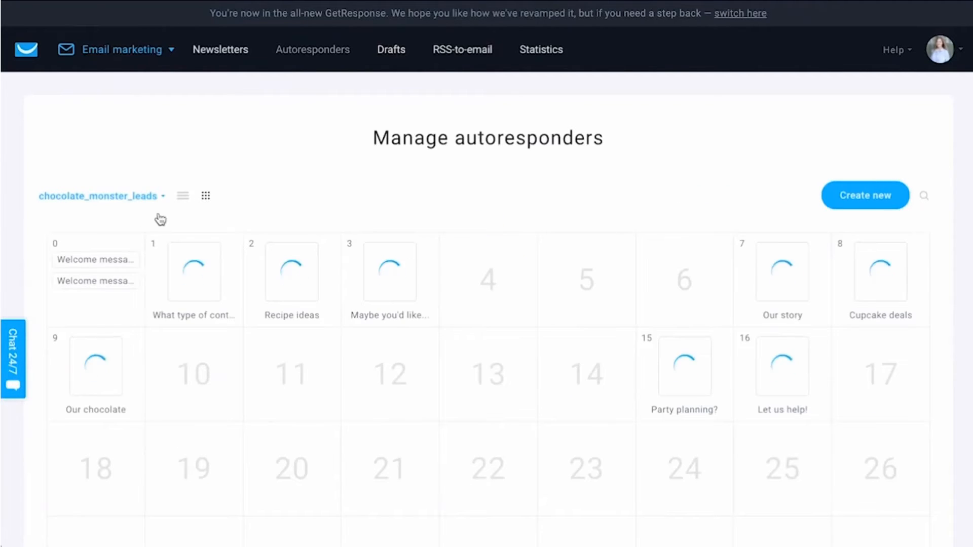
Step: Turn the second day 0 welcome message autoresponder off and back on
mouse_move(121, 270)
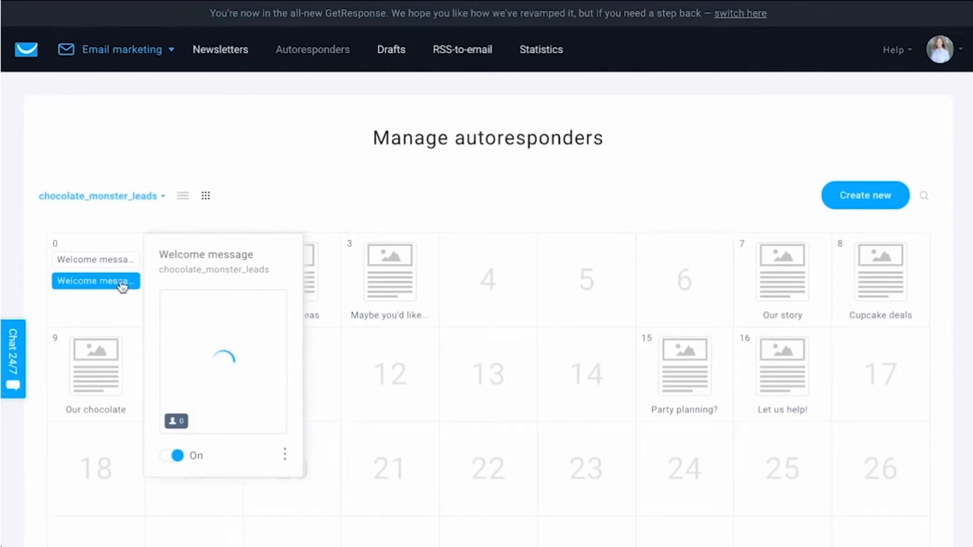
click(175, 457)
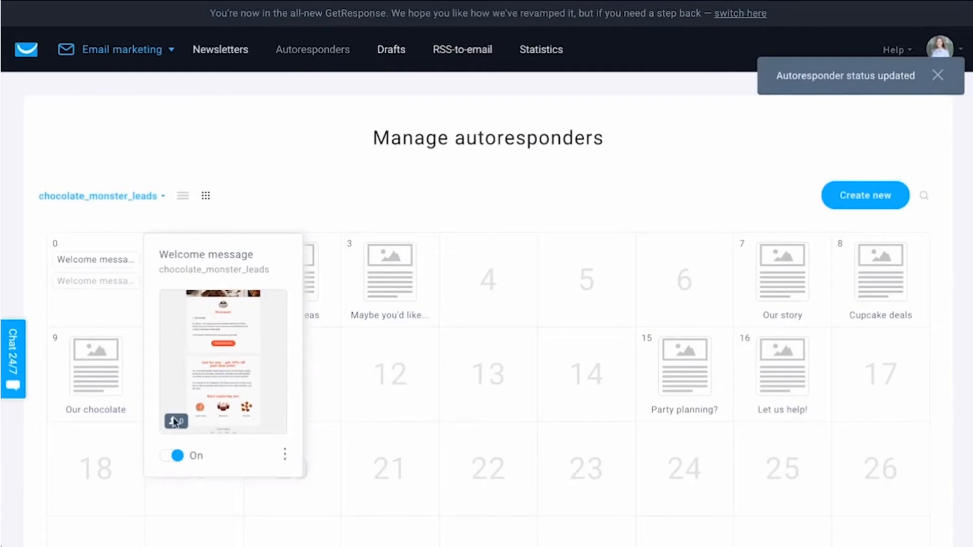
click(173, 457)
Step: Return to the Automation area's page of managed workflows
mouse_move(300, 272)
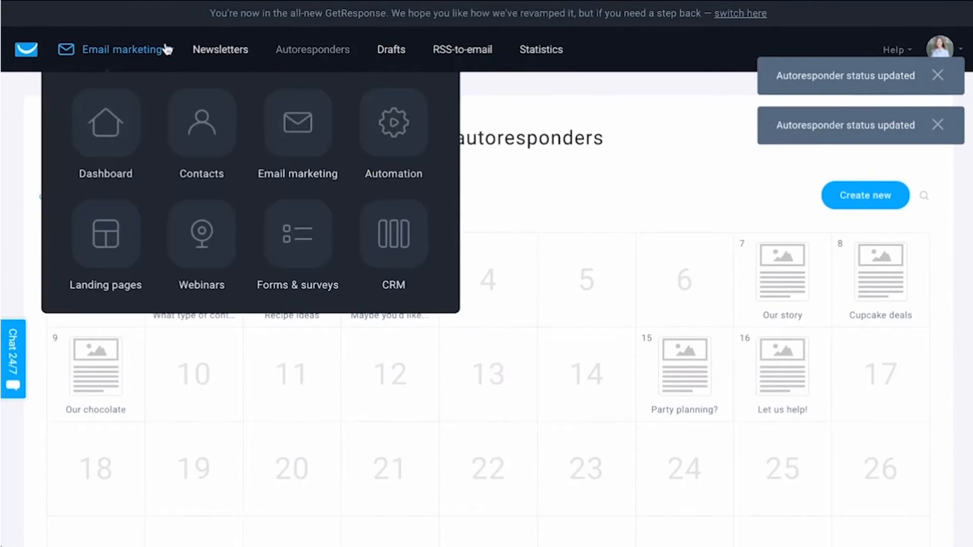
mouse_move(156, 56)
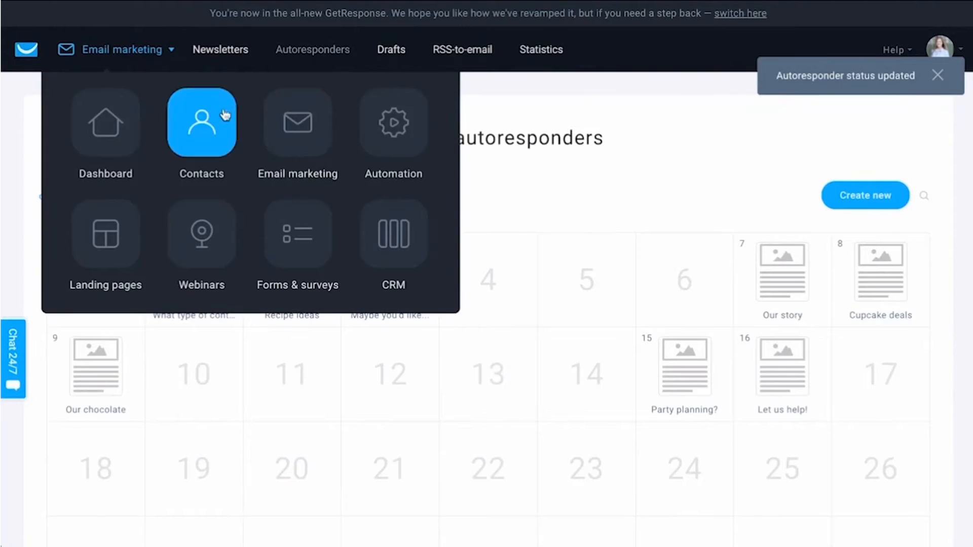
click(361, 123)
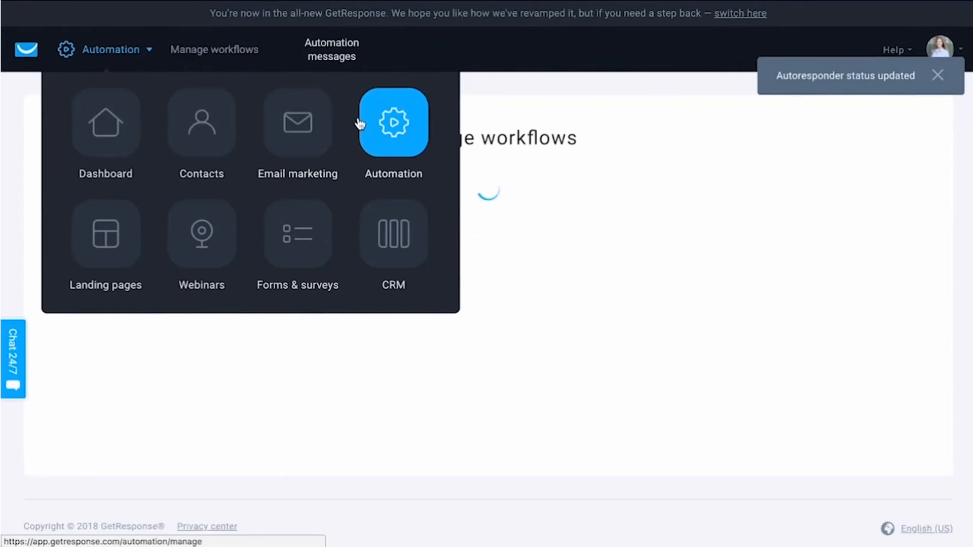